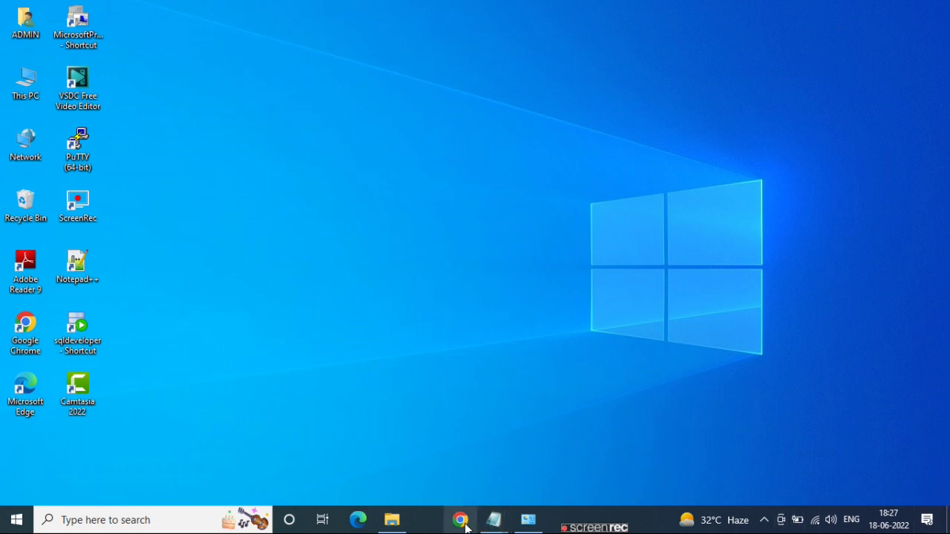
Load qlik.com in Chrome and go to the Try for Free trial sign-up page.
left_click(461, 523)
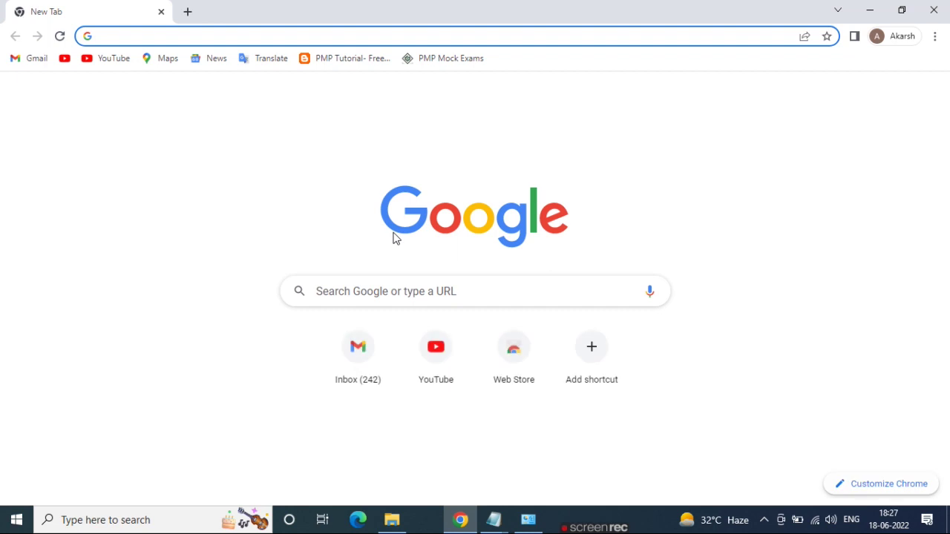
type("qlik")
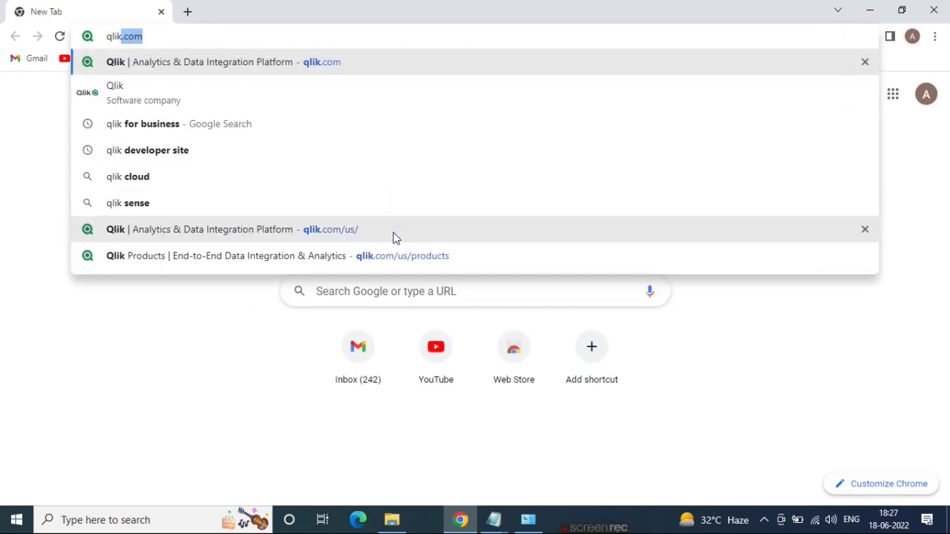
type(".com")
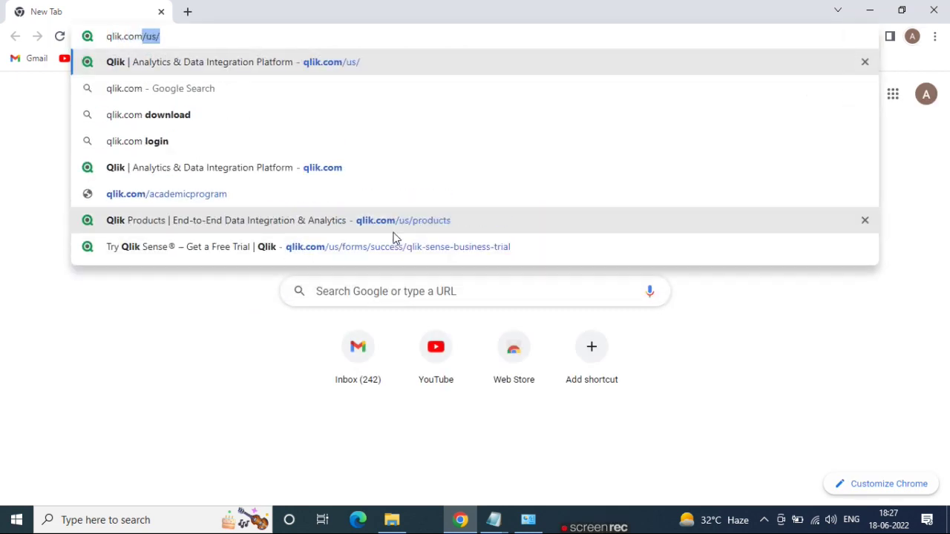
key("Return")
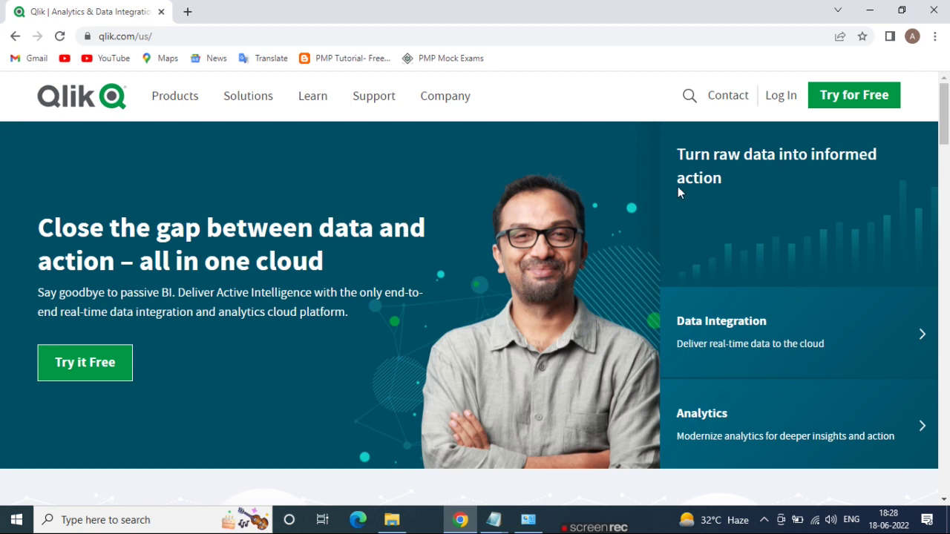
left_click(779, 106)
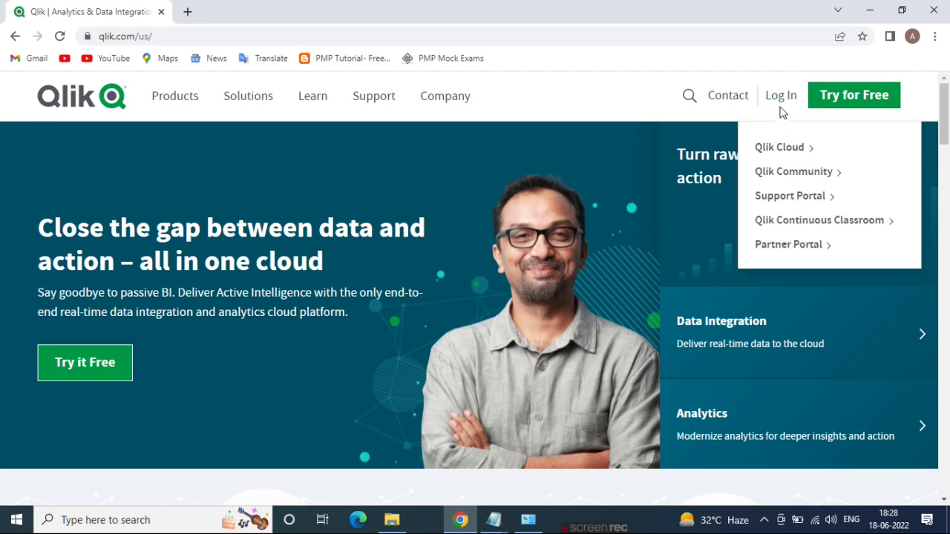
left_click(858, 106)
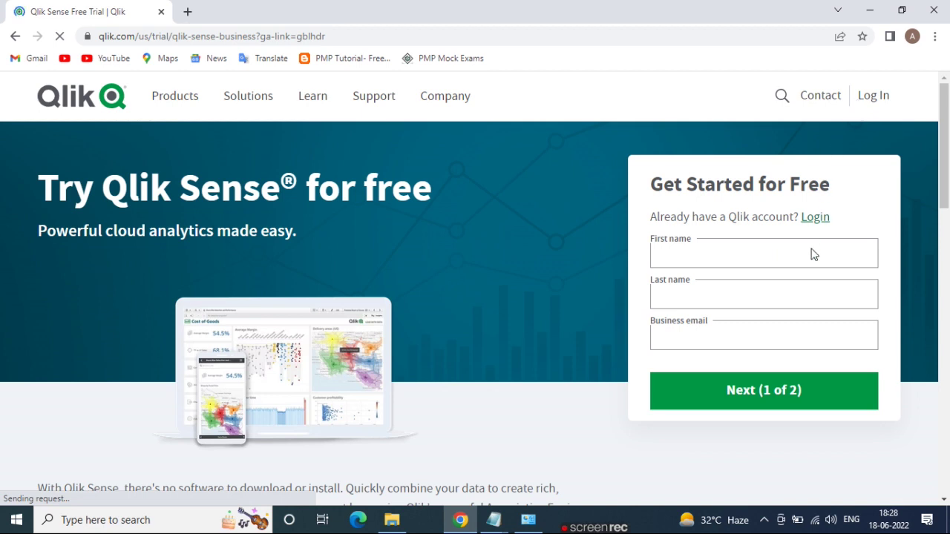
Enter the user's first name, last name and Gmail address, then submit step 1 of 2.
left_click(774, 250)
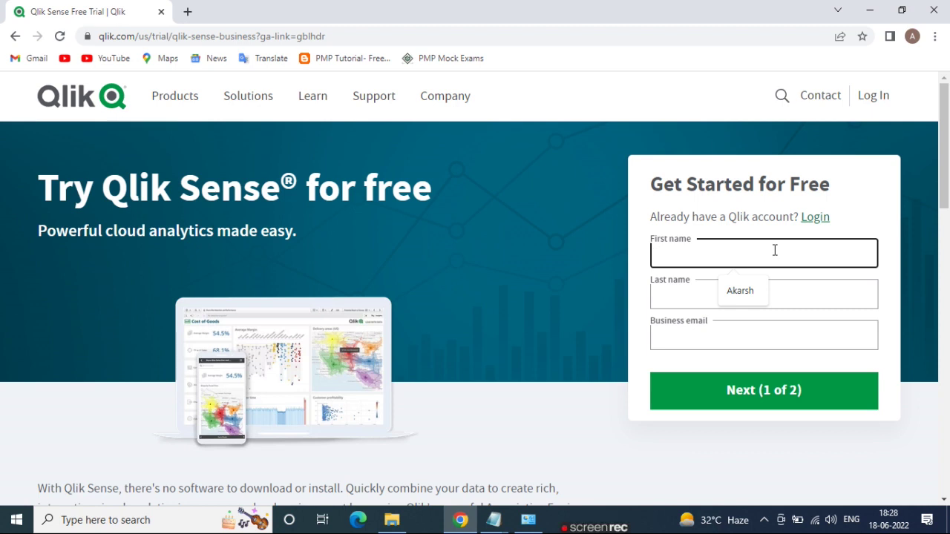
type("S")
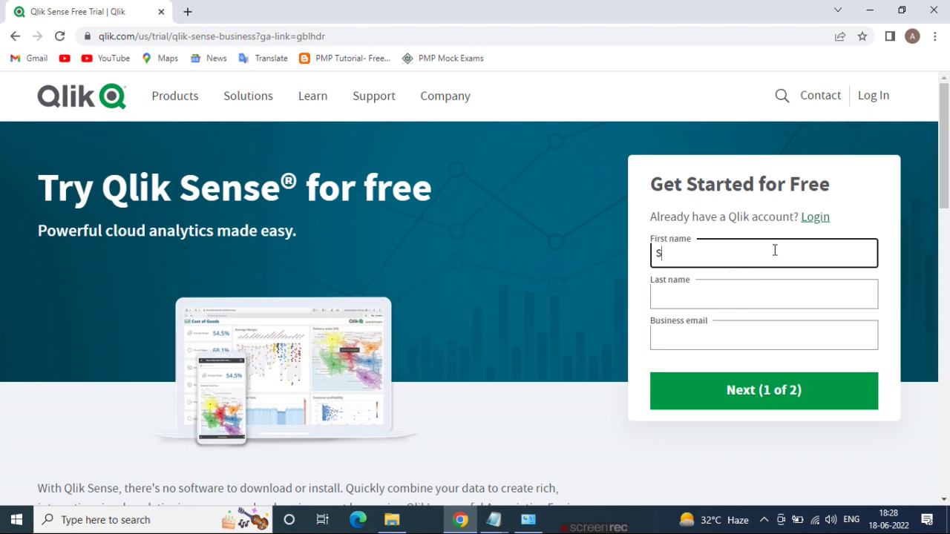
type("ha")
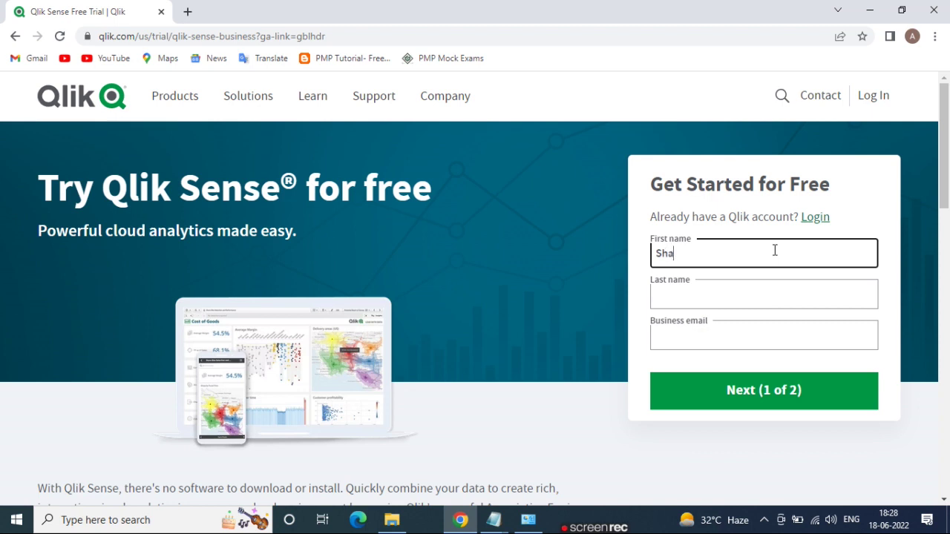
type("hi")
left_click(722, 307)
left_click(704, 253)
type("l")
left_click(696, 296)
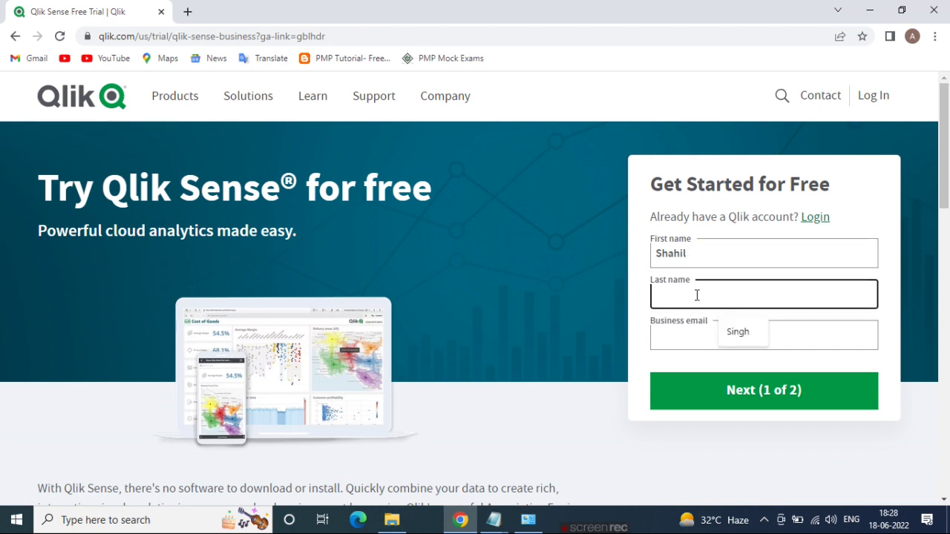
type("k")
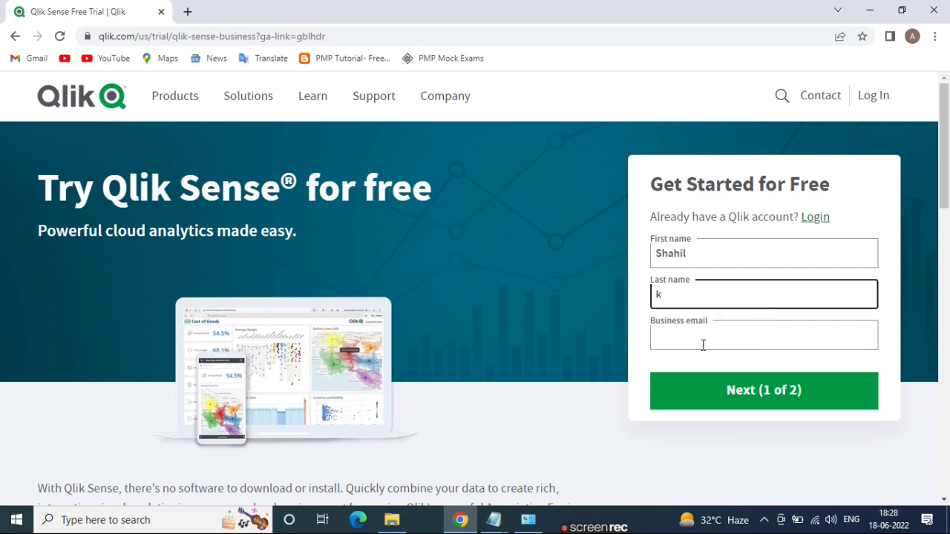
left_click(703, 345)
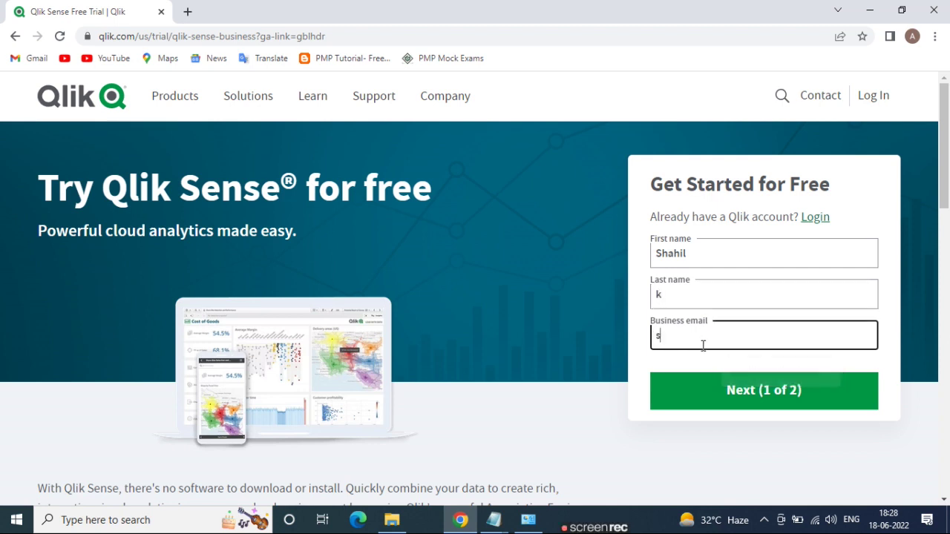
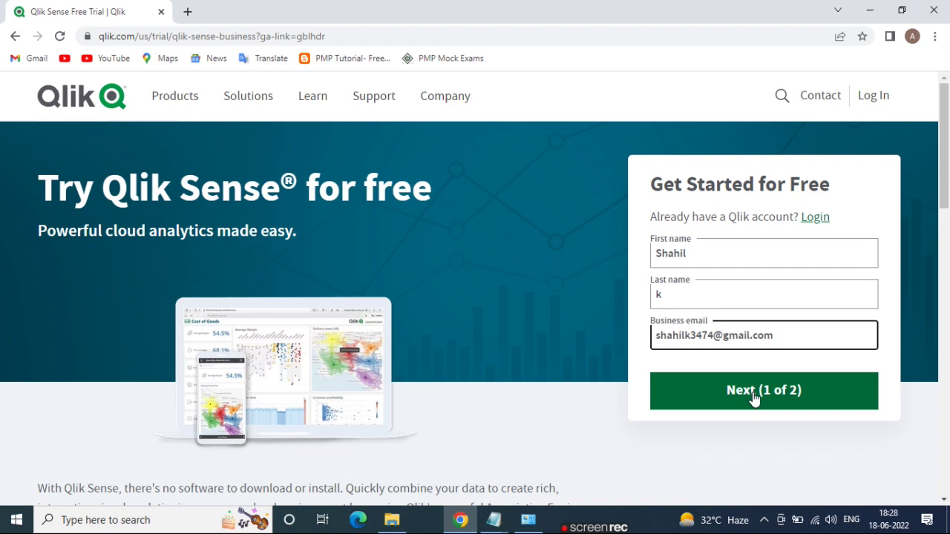
left_click(757, 399)
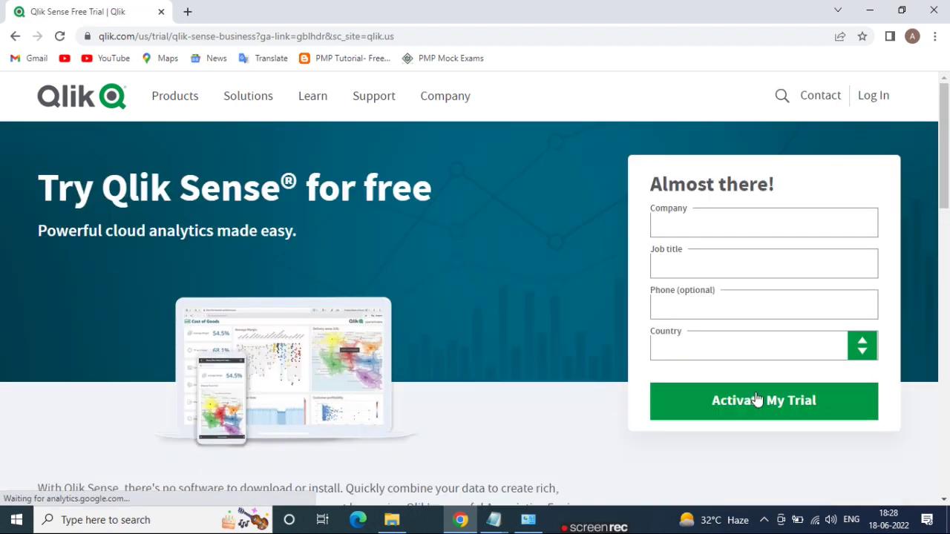
Enter company 'Infotech.pvt.ltd' and job title 'BI Developer' on the second form step.
left_click(832, 221)
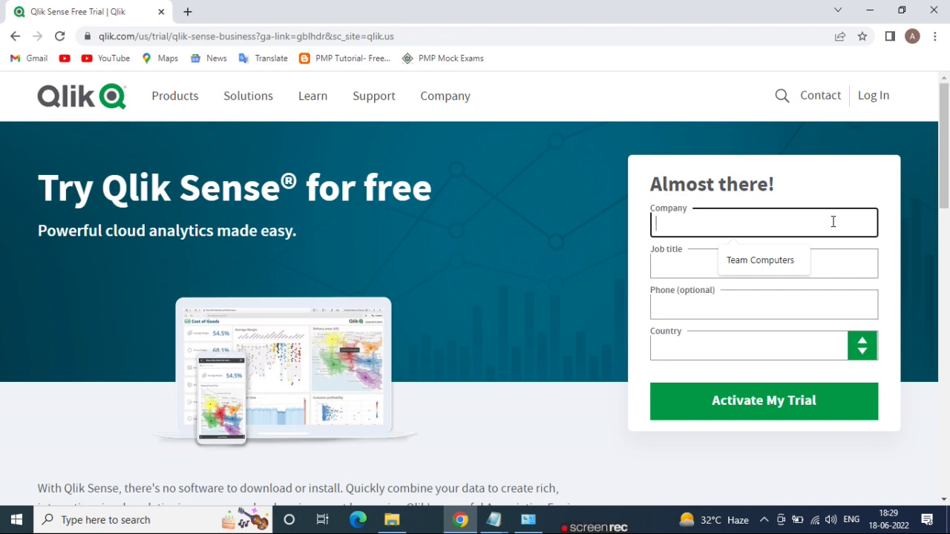
type("i")
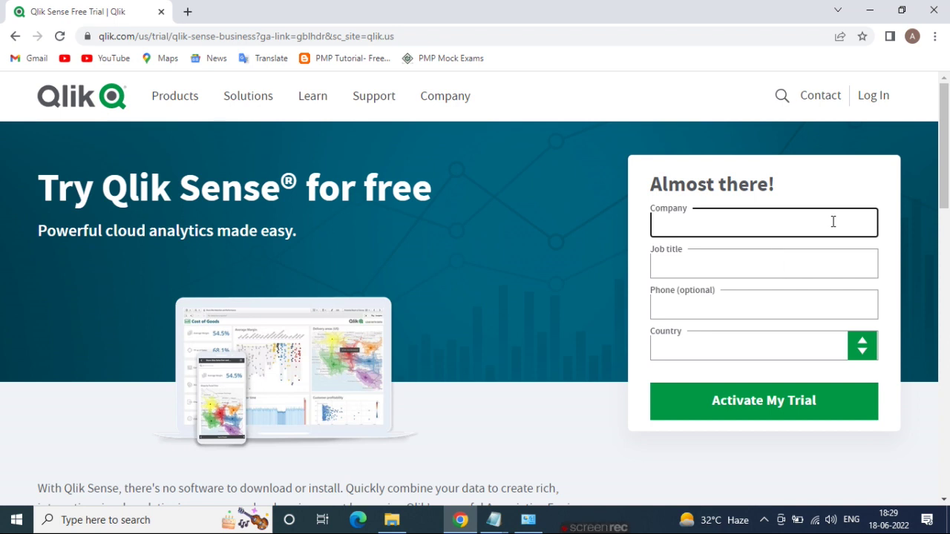
type("Infot")
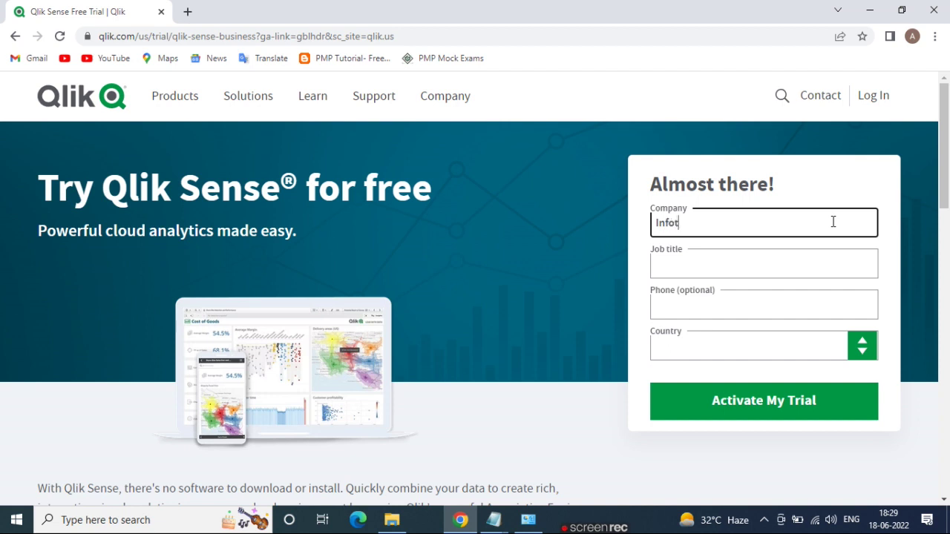
type("ex")
type("c")
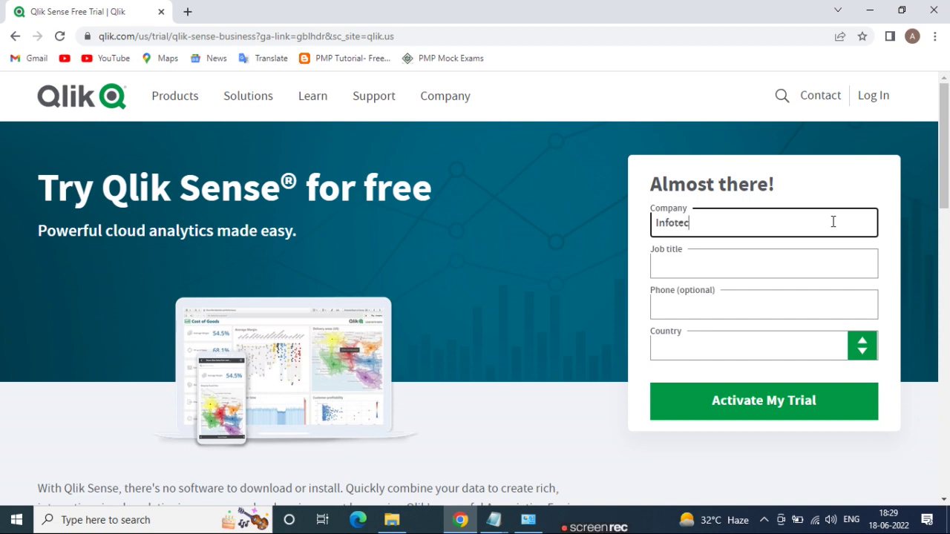
type("h")
type(".pvt")
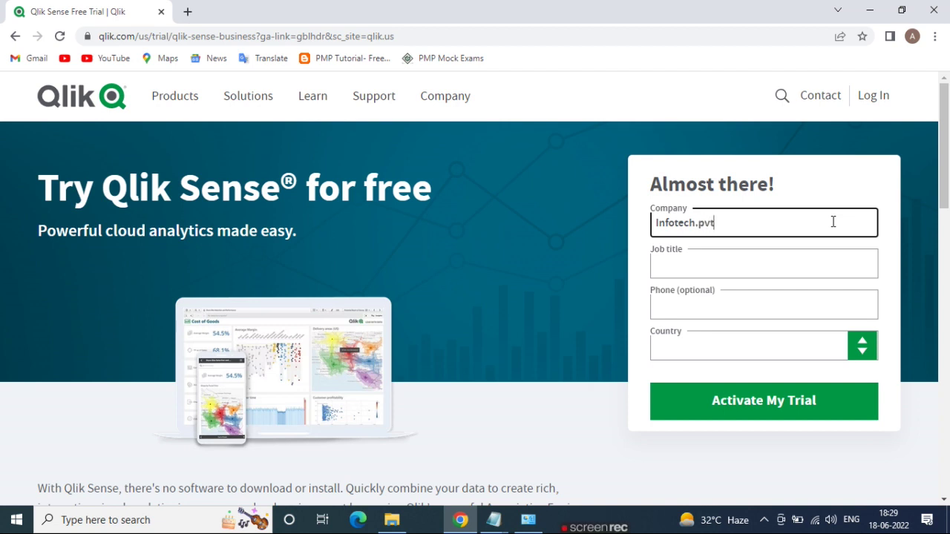
type(".lt")
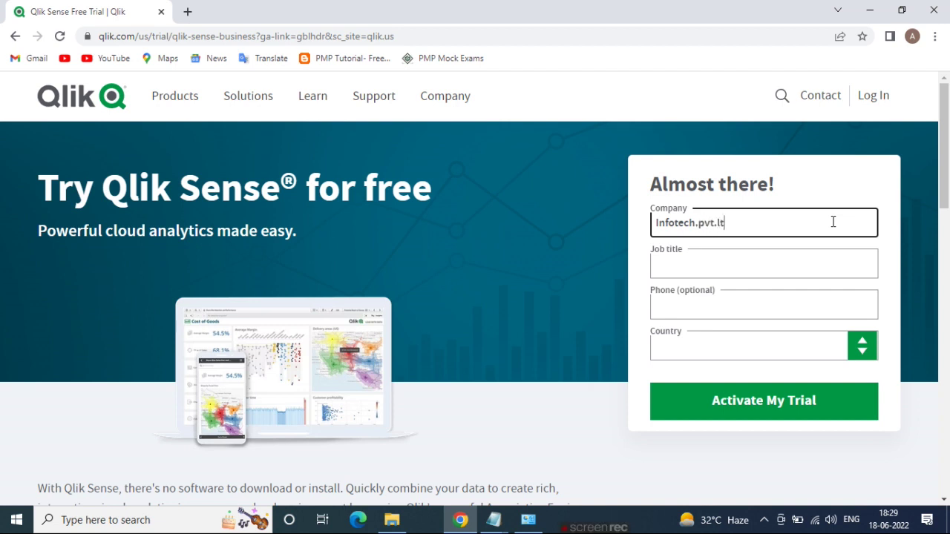
type("d")
left_click(774, 265)
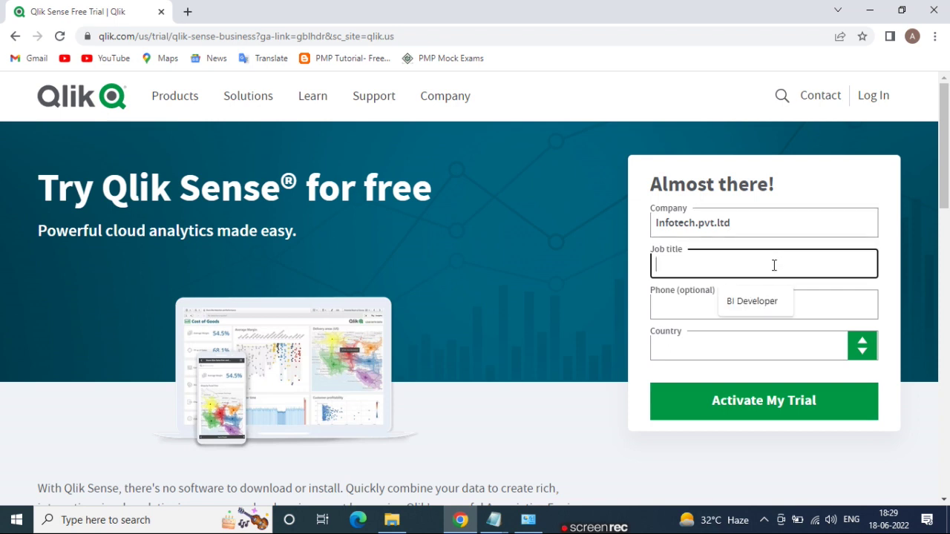
type("B")
type("I")
type(" Develop")
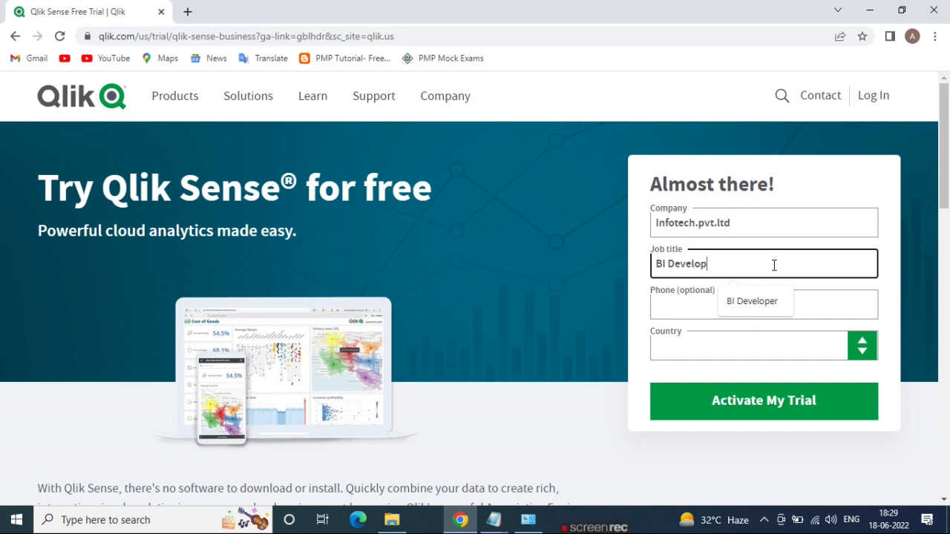
type("er")
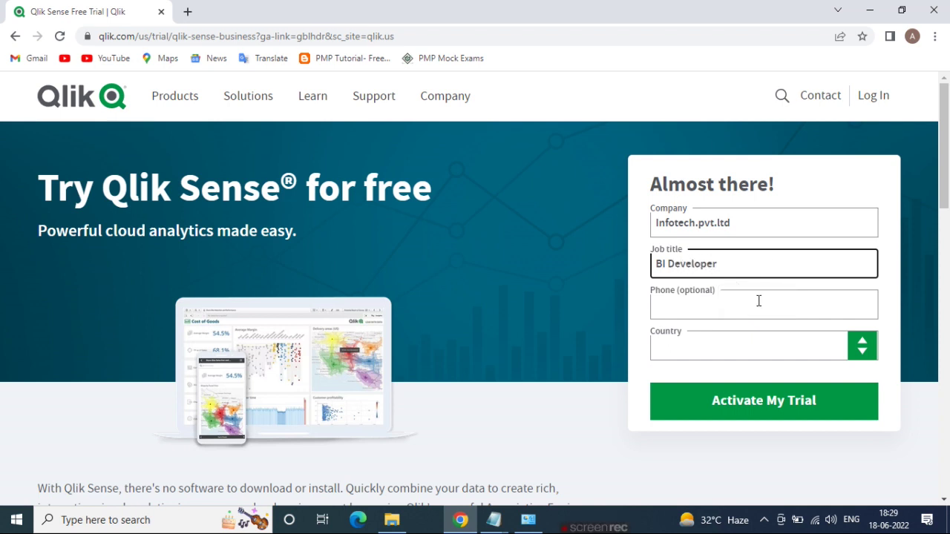
Choose India and Uttar Pradesh as country and state, then activate the trial.
left_click(819, 351)
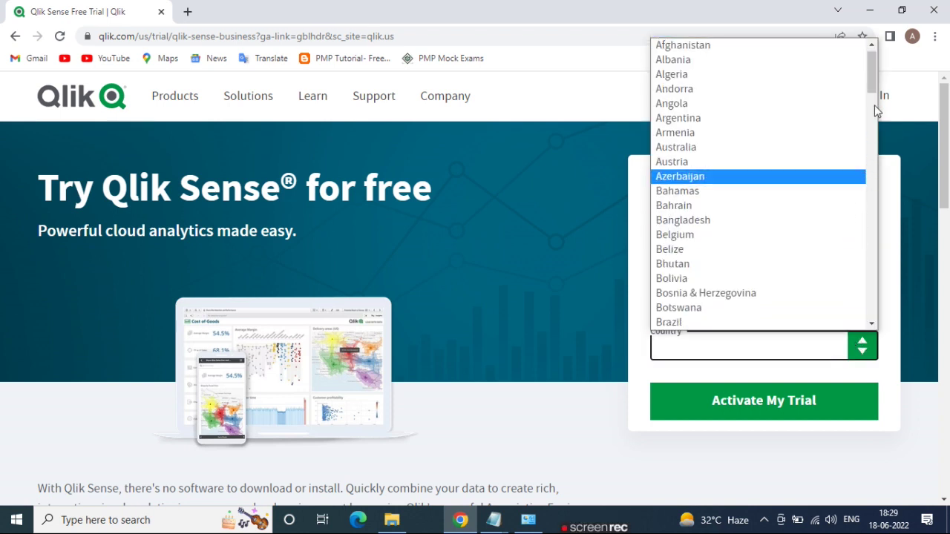
left_click_drag(874, 87, 876, 189)
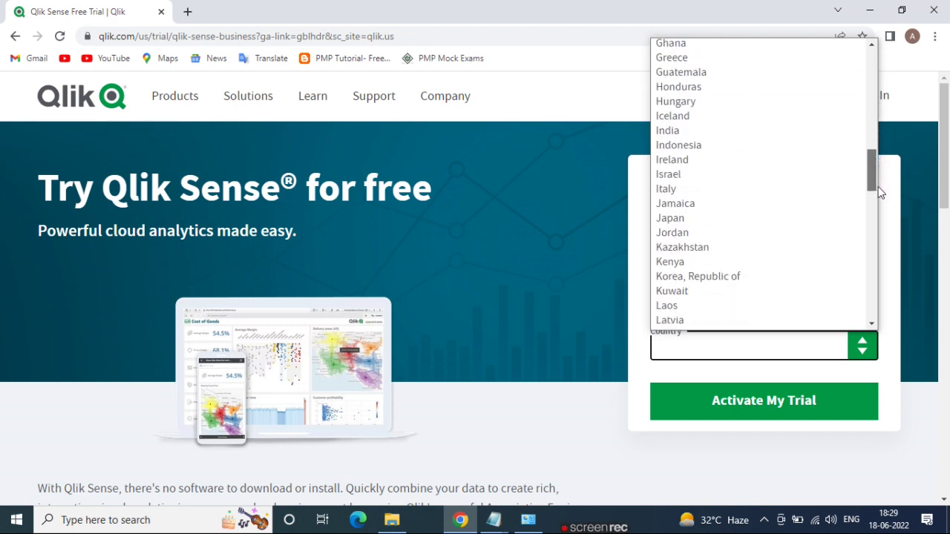
left_click(752, 131)
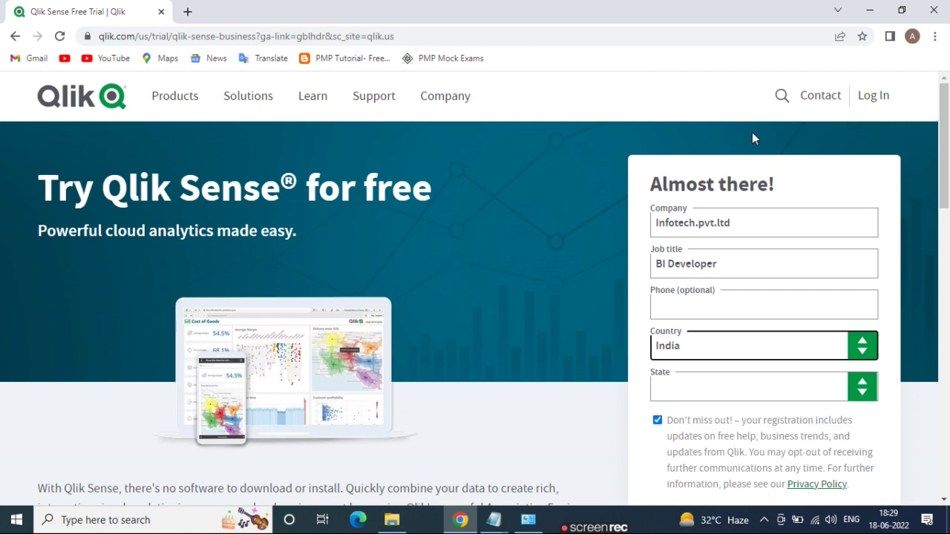
left_click(786, 388)
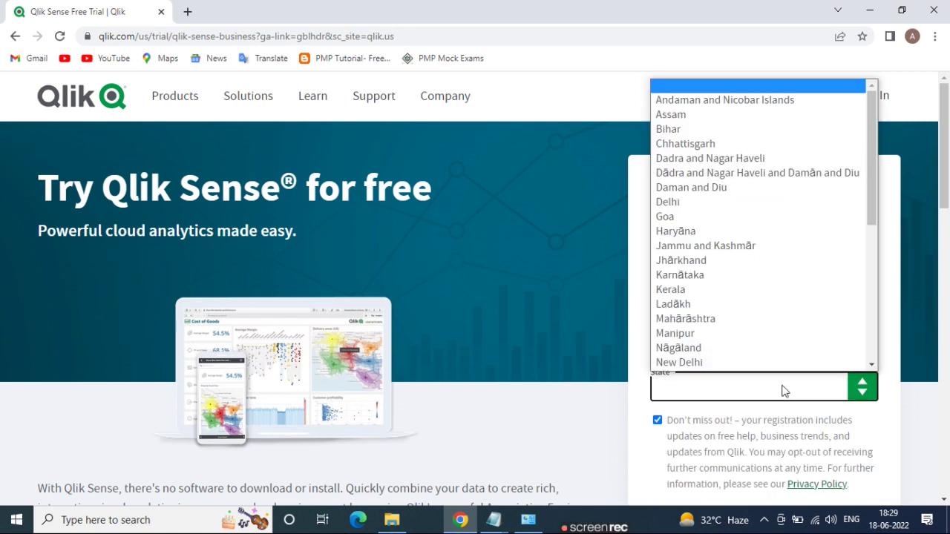
type("u")
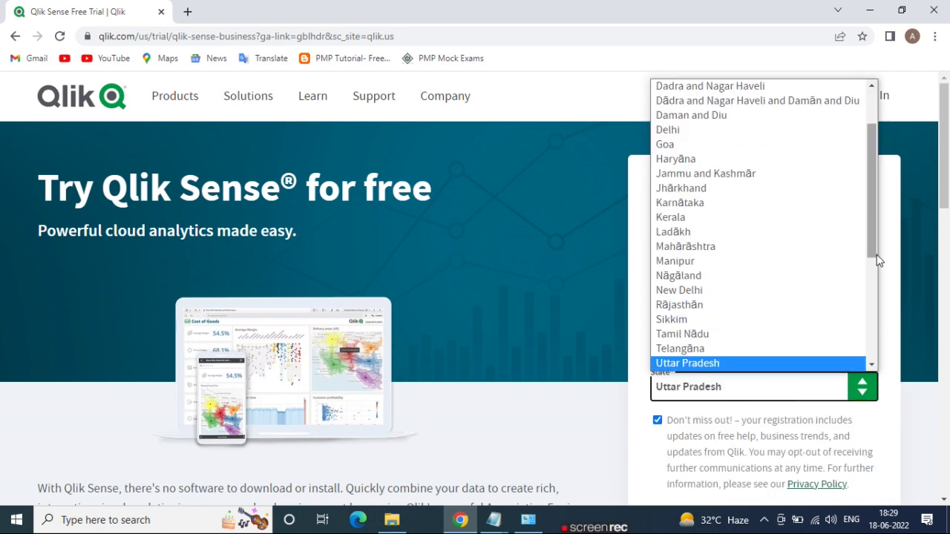
scroll(946, 216, "down", 3)
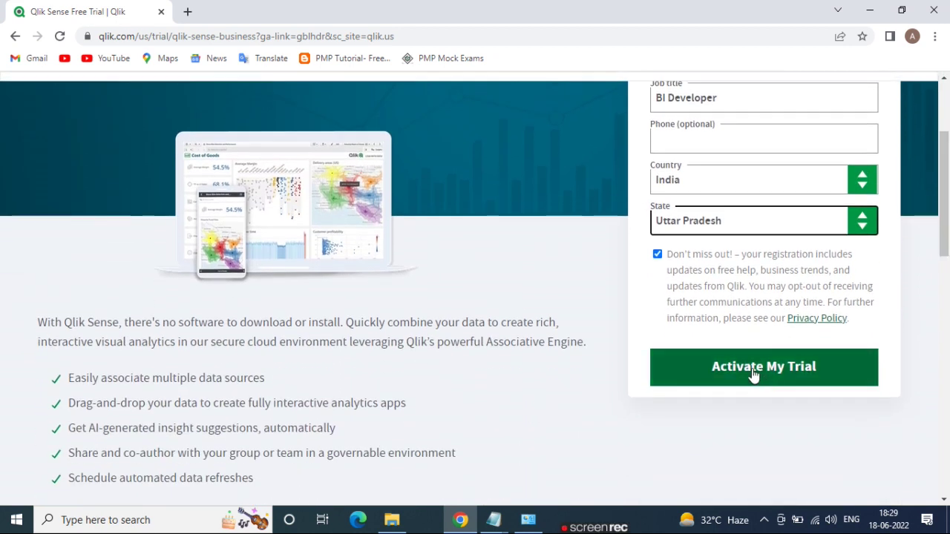
left_click(752, 371)
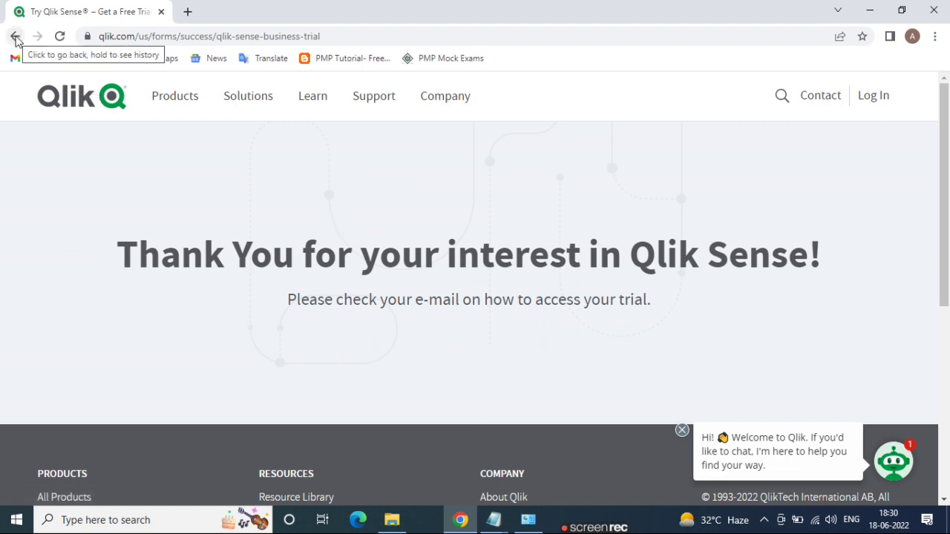
Open Gmail from the bookmark to look for the trial-access email.
left_click(43, 61)
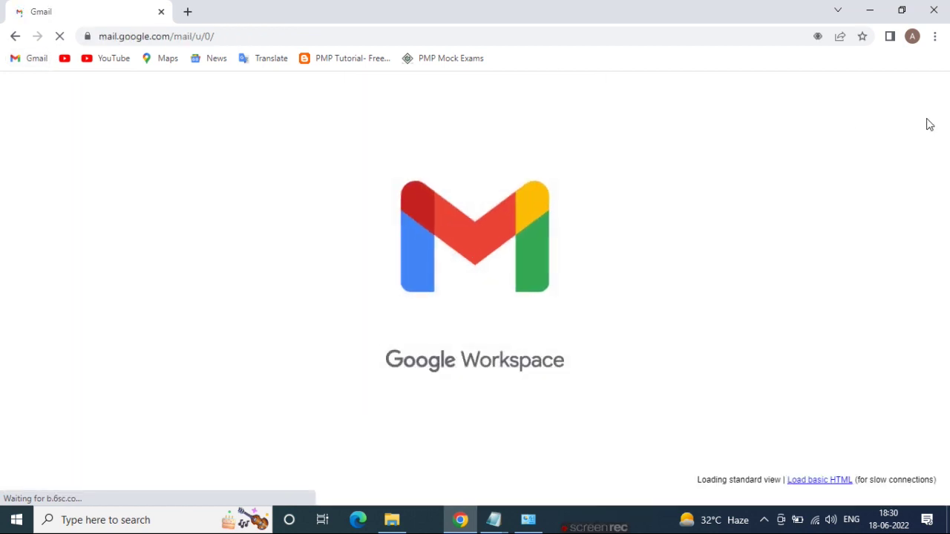
Switch to the second Google account and open the Welcome to Qlik Cloud email.
left_click(924, 100)
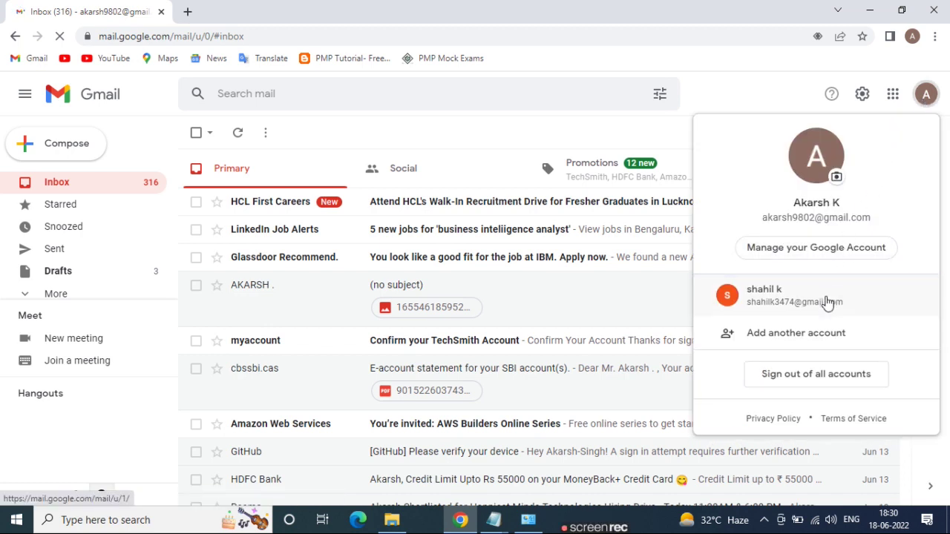
left_click(827, 302)
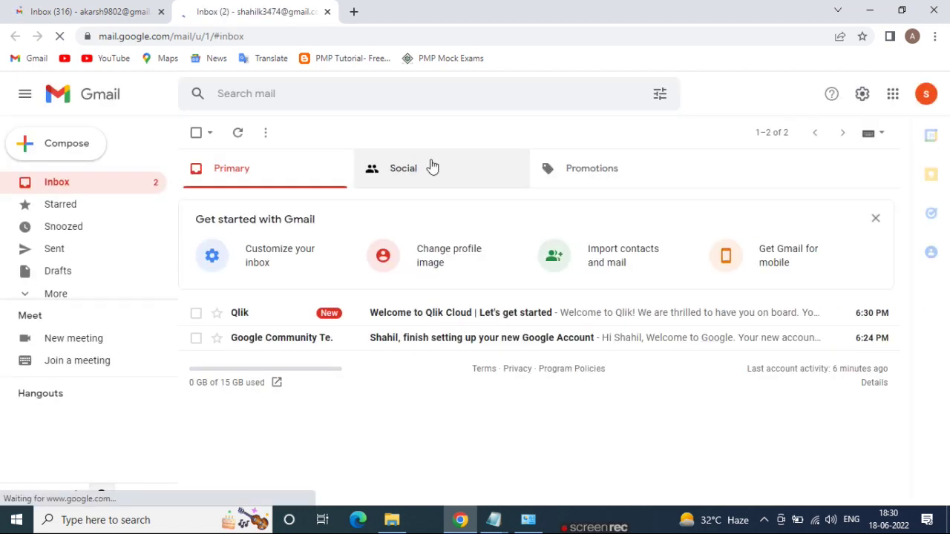
left_click(301, 321)
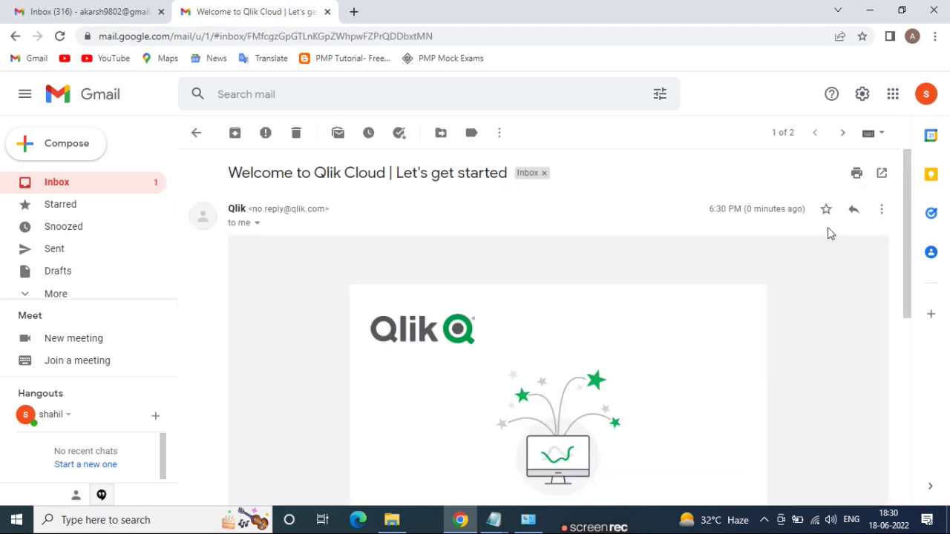
left_click_drag(906, 255, 915, 399)
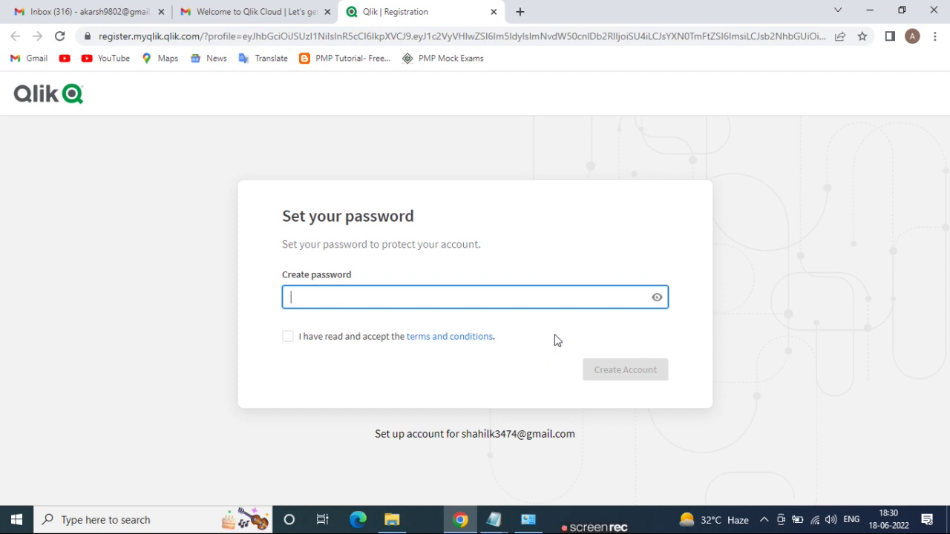
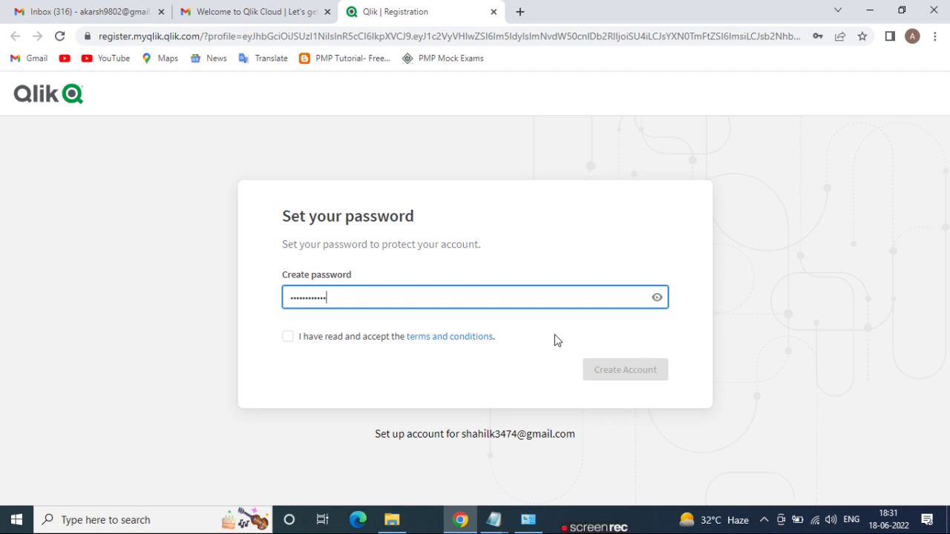
Set an account password, accept the terms, create the account and decline saving the password.
left_click(294, 339)
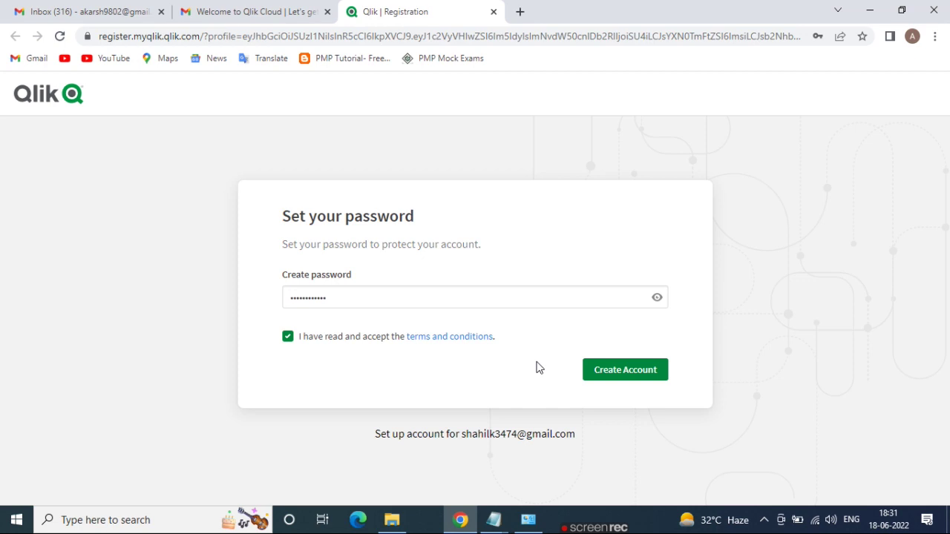
left_click(627, 374)
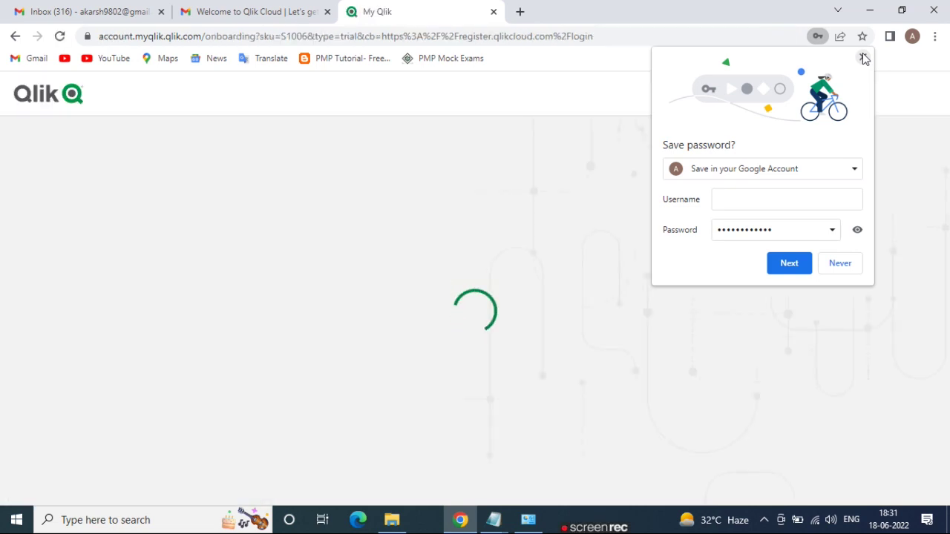
left_click(863, 58)
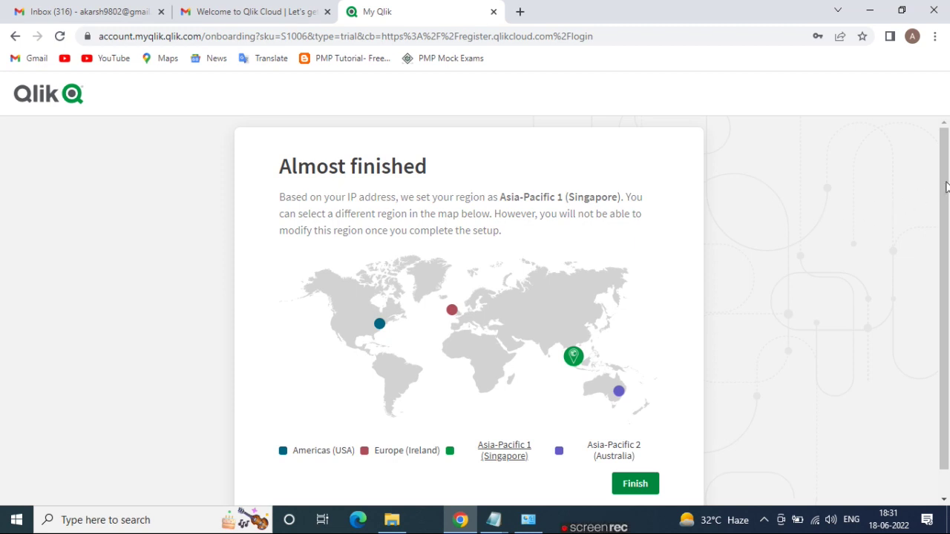
Keep the Asia-Pacific 1 (Singapore) region and finish the tenant setup.
scroll(949, 298, "down", 1)
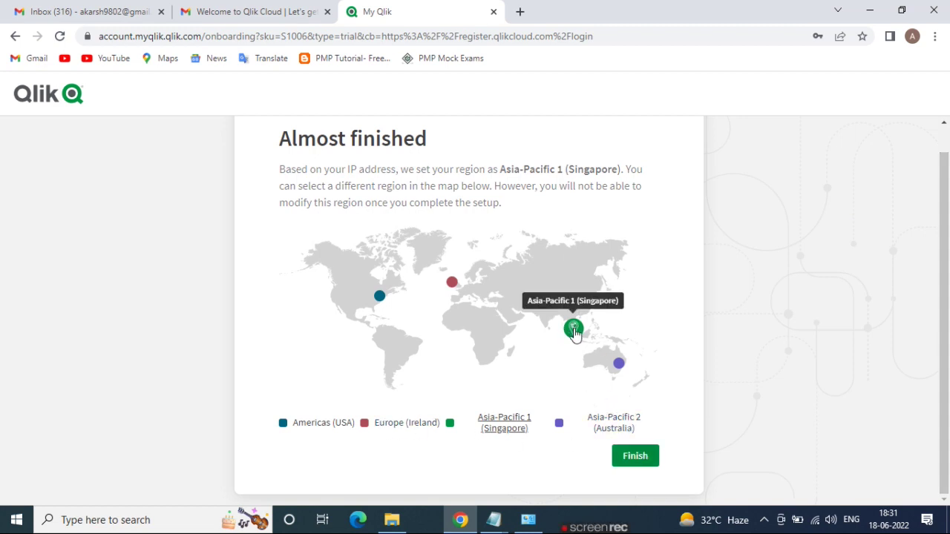
left_click(648, 464)
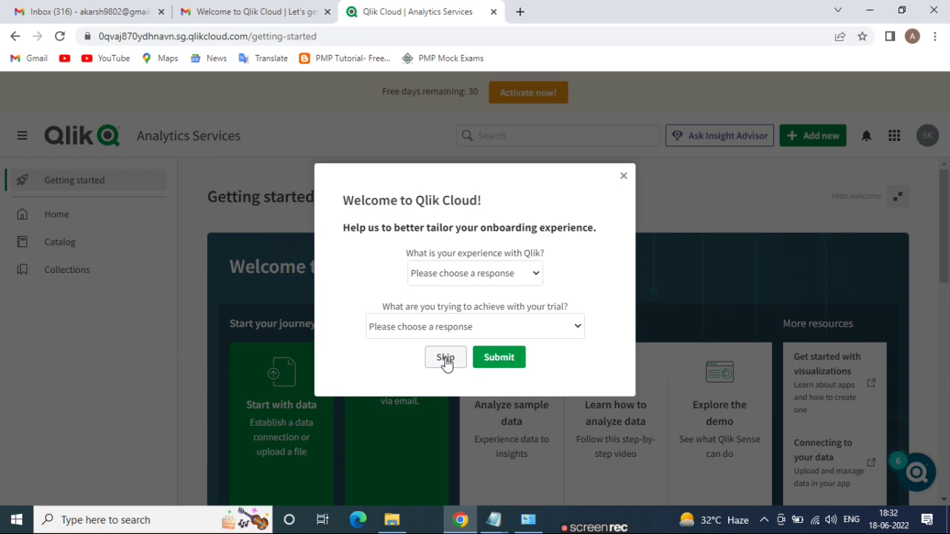
Skip the Welcome to Qlik Cloud onboarding questionnaire.
left_click(445, 358)
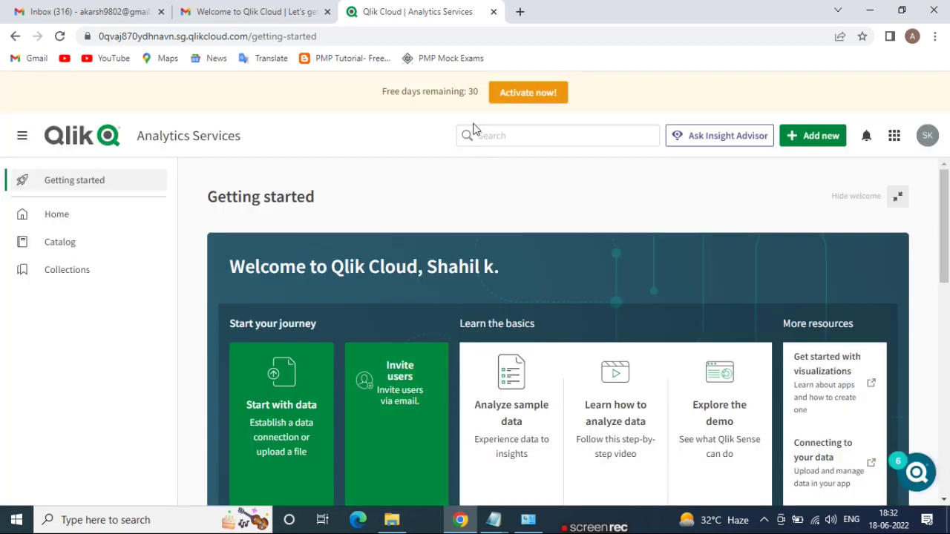